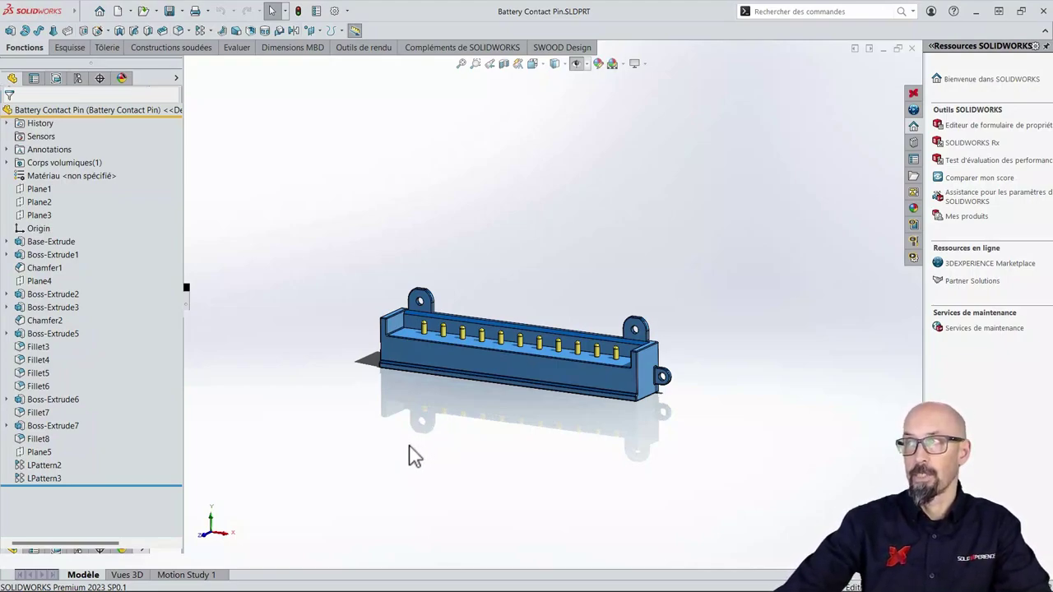
Step: Show all 3D annotations on the Battery Contact Pin and orbit and zoom to inspect them
click(577, 66)
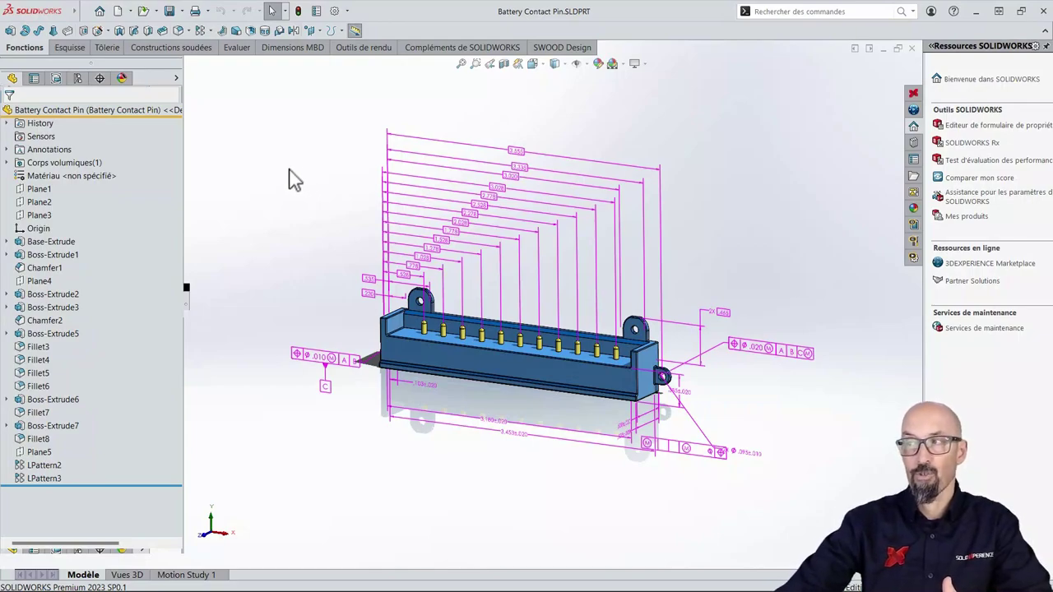
mouse_move(324, 287)
middle_down()
mouse_move(390, 242)
mouse_move(353, 277)
mouse_move(285, 244)
mouse_move(263, 272)
mouse_move(231, 288)
mouse_move(360, 265)
mouse_move(266, 263)
mouse_move(540, 418)
middle_up()
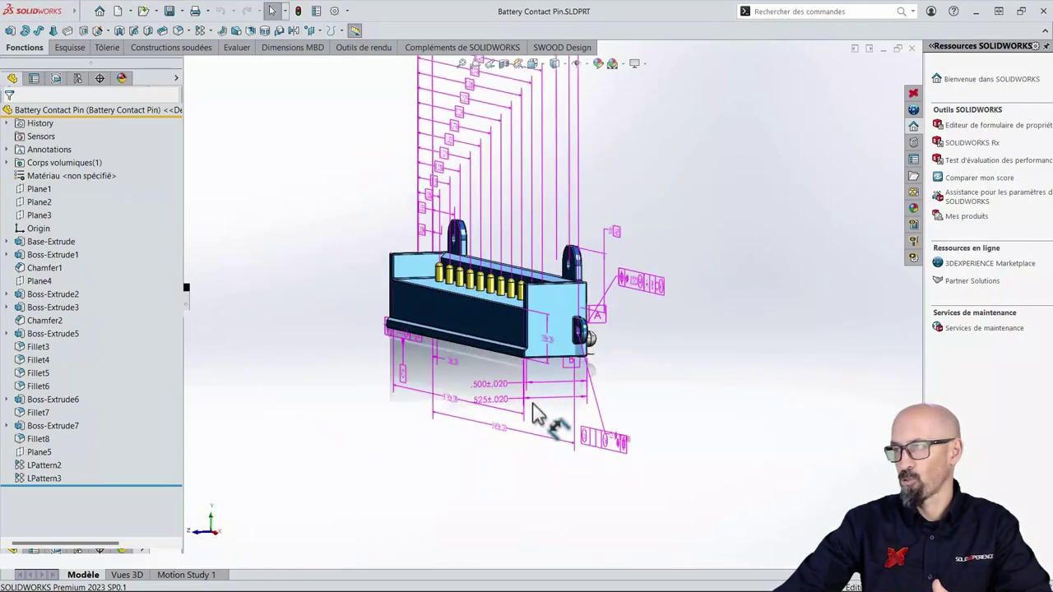
scroll(521, 388, down, 3)
scroll(508, 387, down, 2)
middle_drag(507, 386, 526, 399)
scroll(557, 440, up, 3)
scroll(557, 440, up, 3)
mouse_move(557, 440)
middle_down()
mouse_move(607, 298)
mouse_move(565, 254)
mouse_move(551, 266)
middle_up()
scroll(311, 227, down, 2)
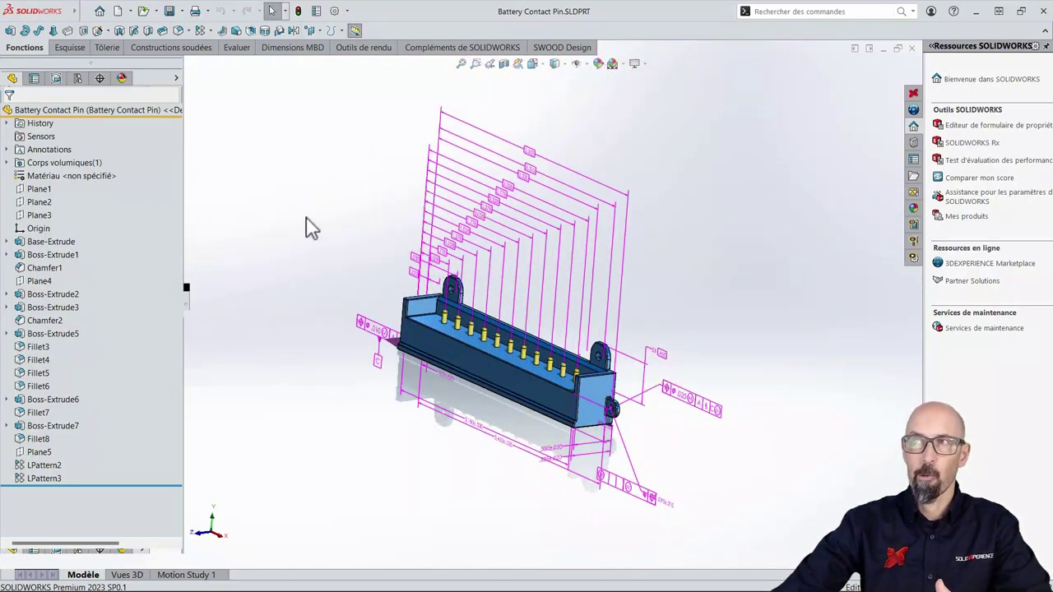
Step: In the DimXpertManager, highlight DistanceBetween11 and open the 3.453 distance dimension's properties
click(99, 79)
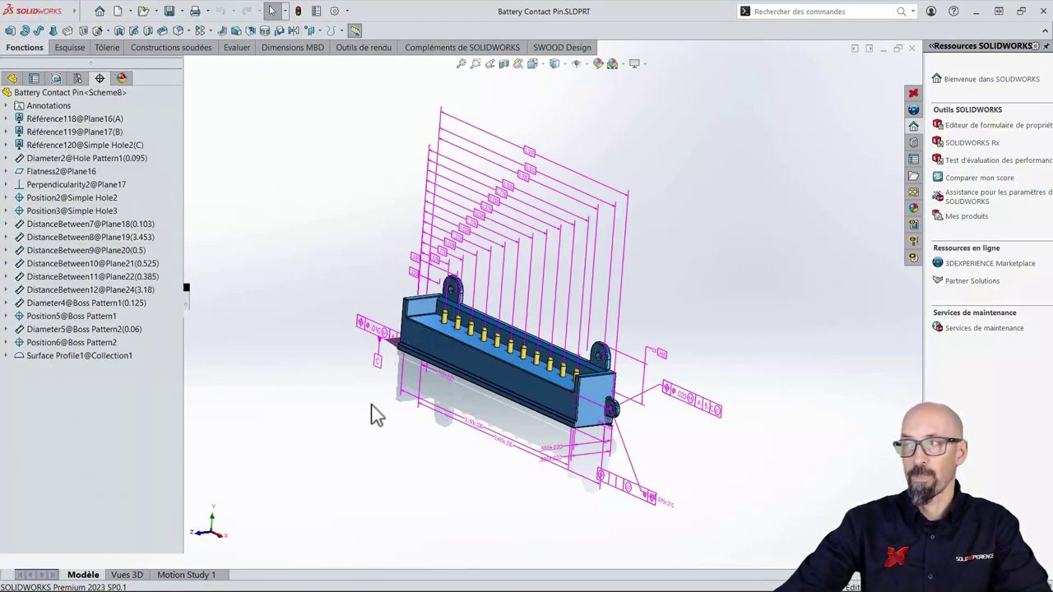
mouse_move(369, 416)
middle_down()
mouse_move(353, 364)
mouse_move(369, 395)
mouse_move(381, 395)
middle_up()
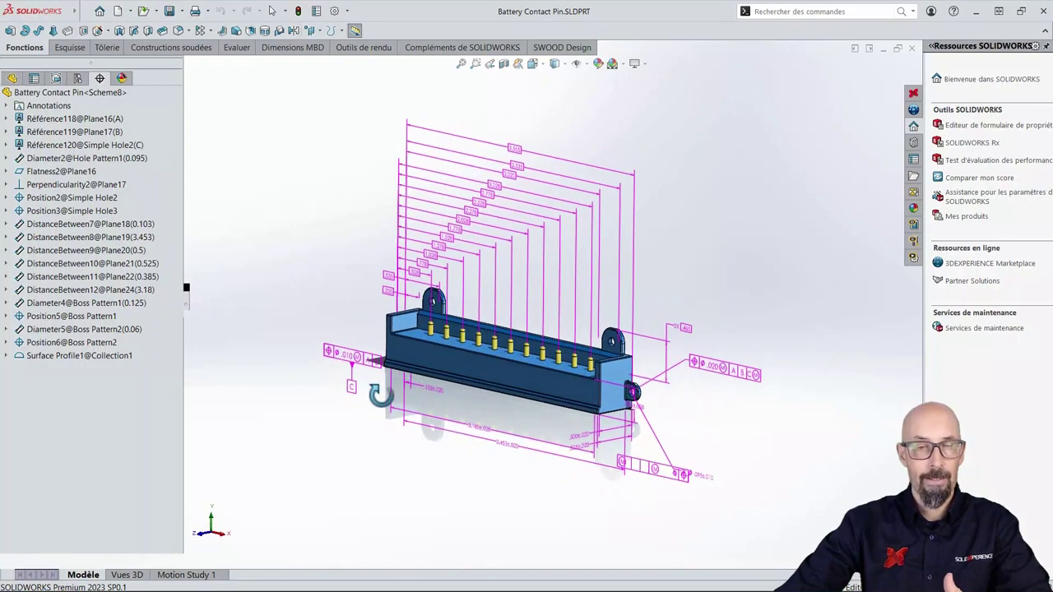
click(108, 278)
mouse_move(399, 483)
middle_down()
mouse_move(403, 355)
mouse_move(422, 472)
mouse_move(444, 469)
mouse_move(425, 461)
mouse_move(436, 485)
middle_up()
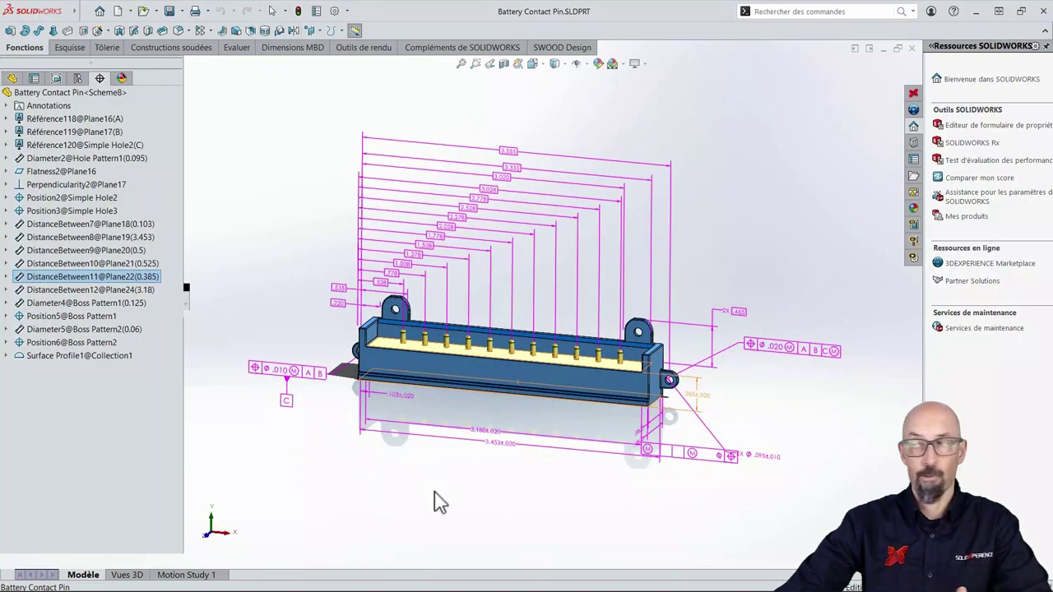
click(440, 501)
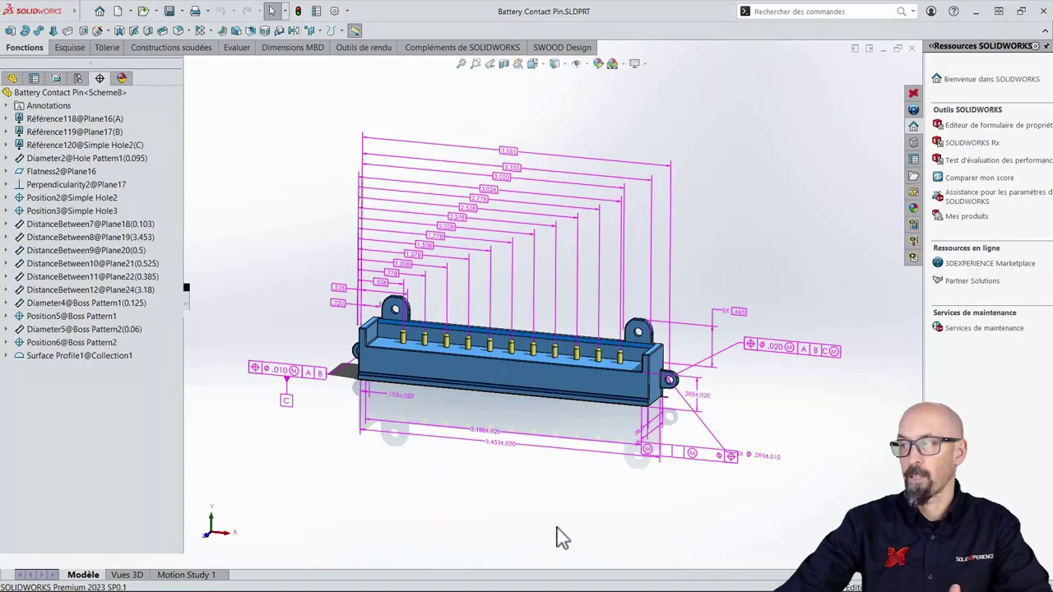
click(503, 448)
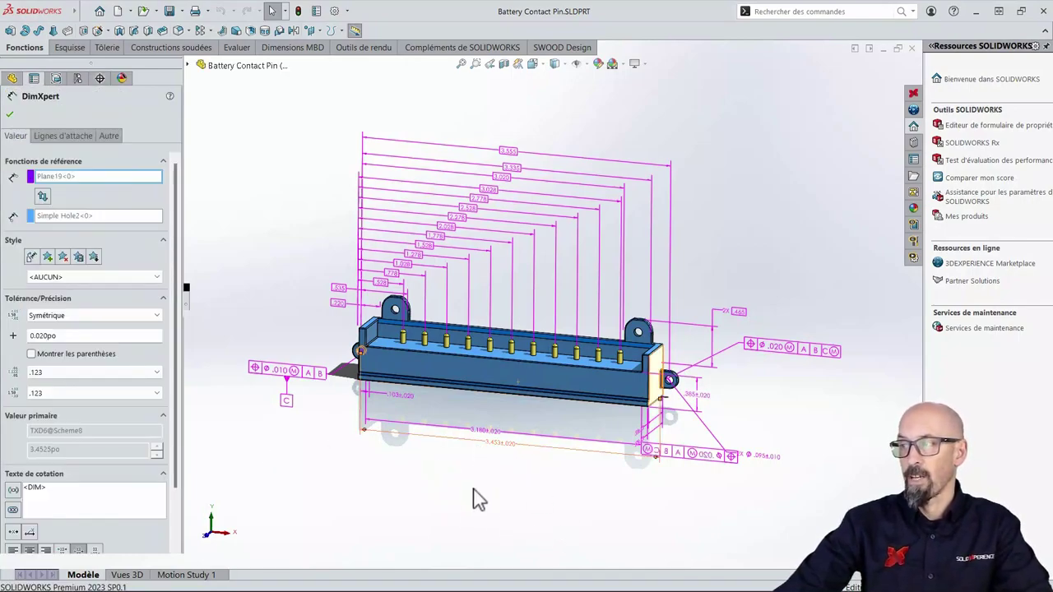
Step: Rotate the model, then close the 3.453 dimension's properties, keeping its 0.020 symmetric tolerance
mouse_move(477, 498)
middle_down()
mouse_move(400, 500)
mouse_move(461, 496)
middle_up()
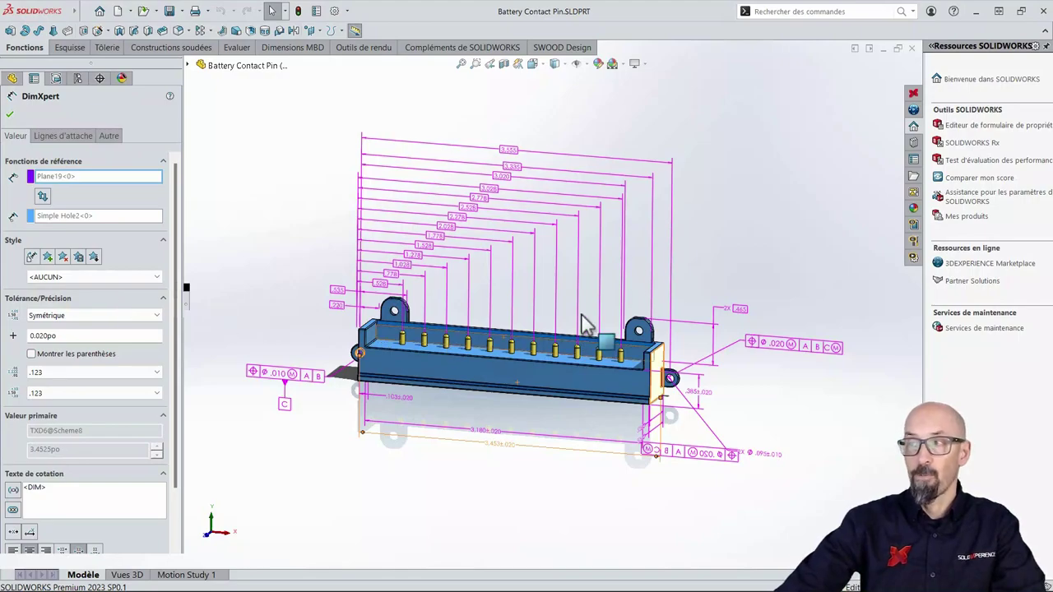
mouse_move(728, 251)
middle_down()
mouse_move(765, 186)
mouse_move(928, 192)
mouse_move(728, 188)
mouse_move(718, 252)
mouse_move(689, 216)
mouse_move(705, 222)
middle_up()
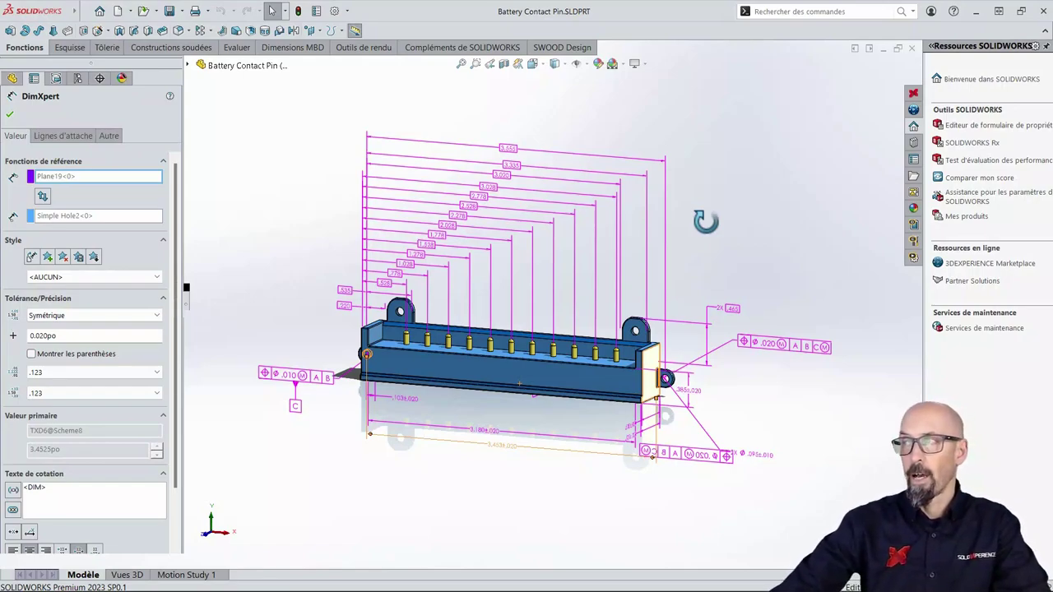
key(Return)
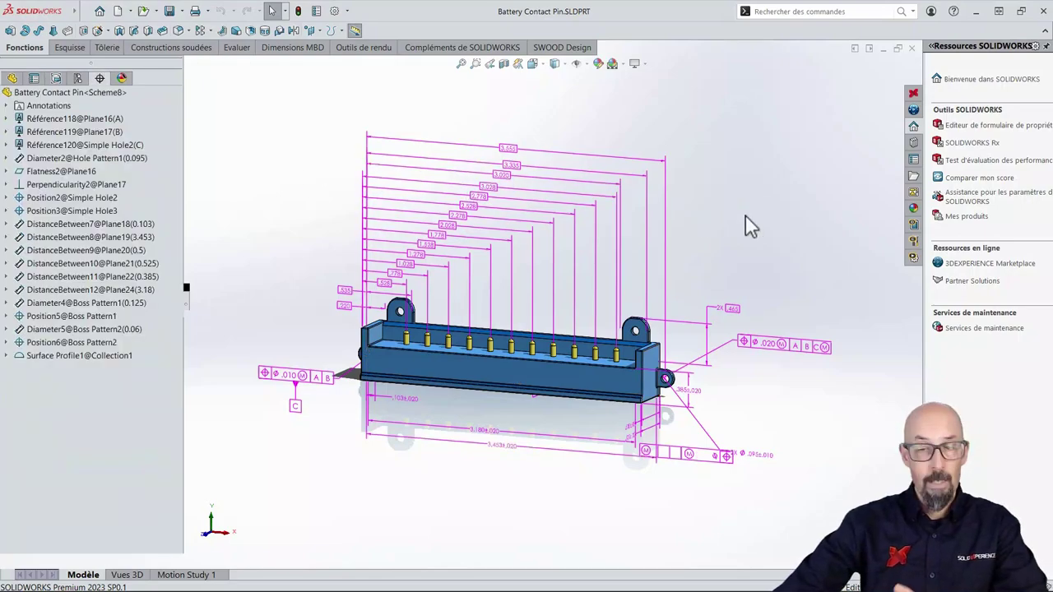
click(912, 48)
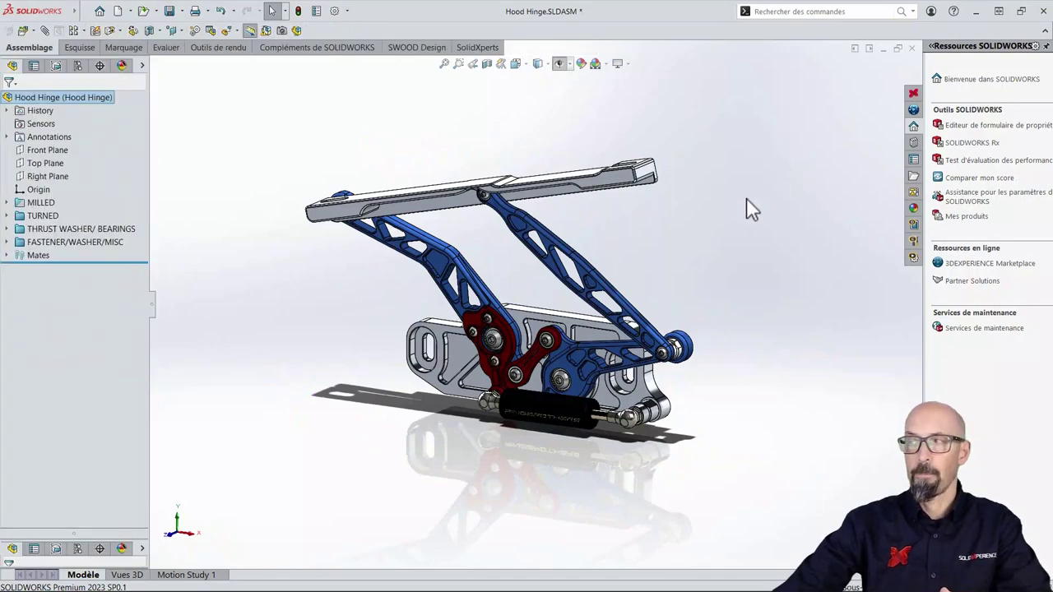
scroll(522, 312, down, 3)
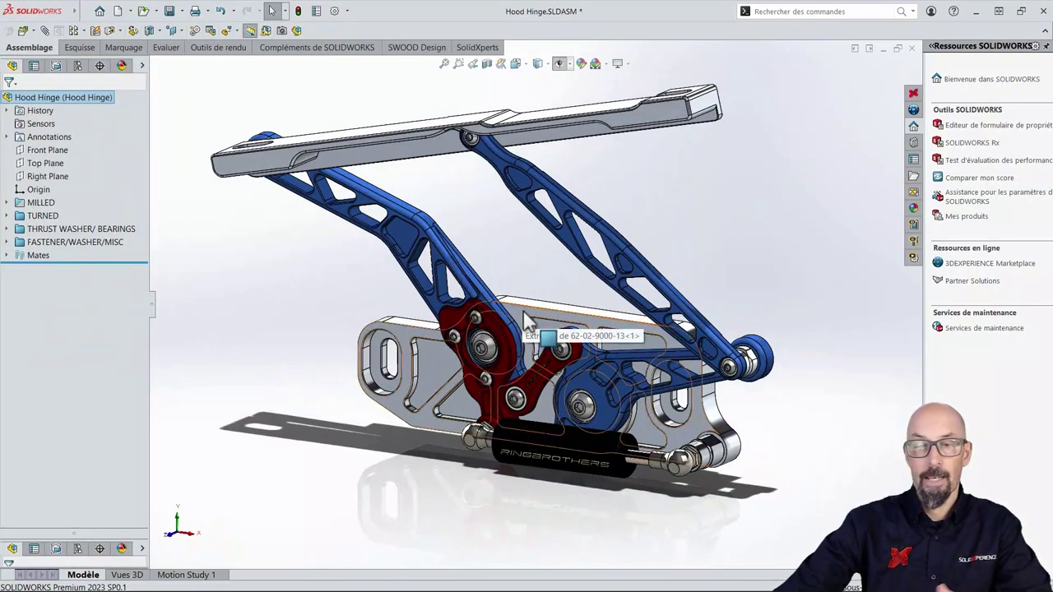
click(522, 310)
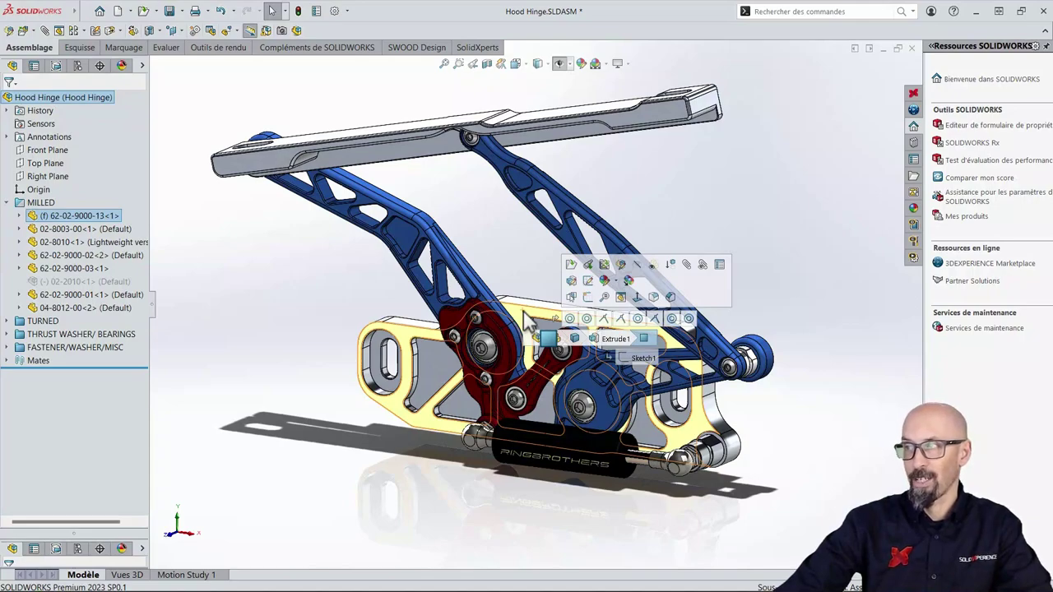
click(490, 250)
key(ctrl+Tab)
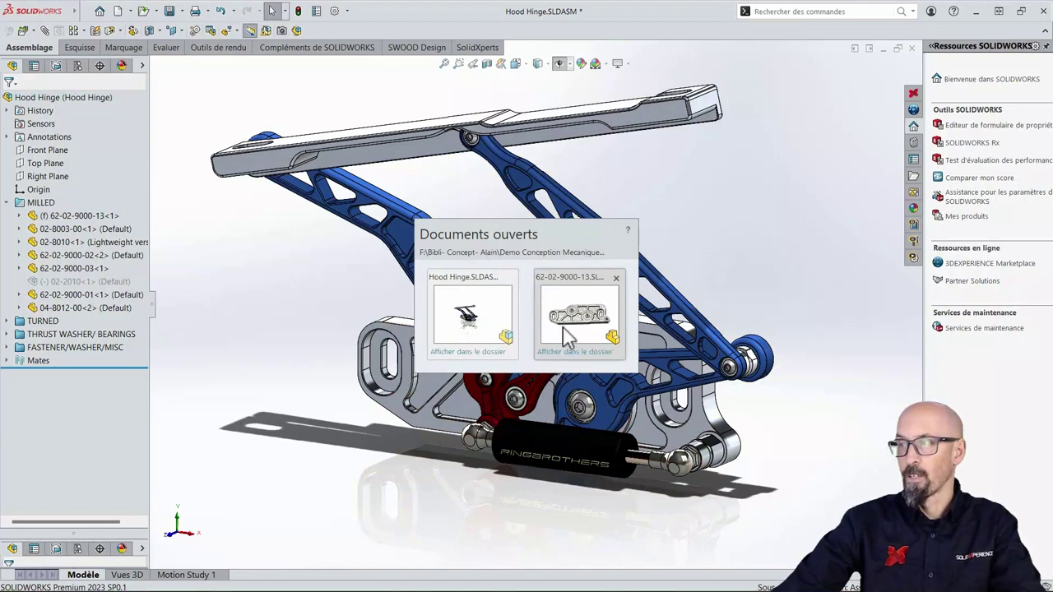
click(572, 326)
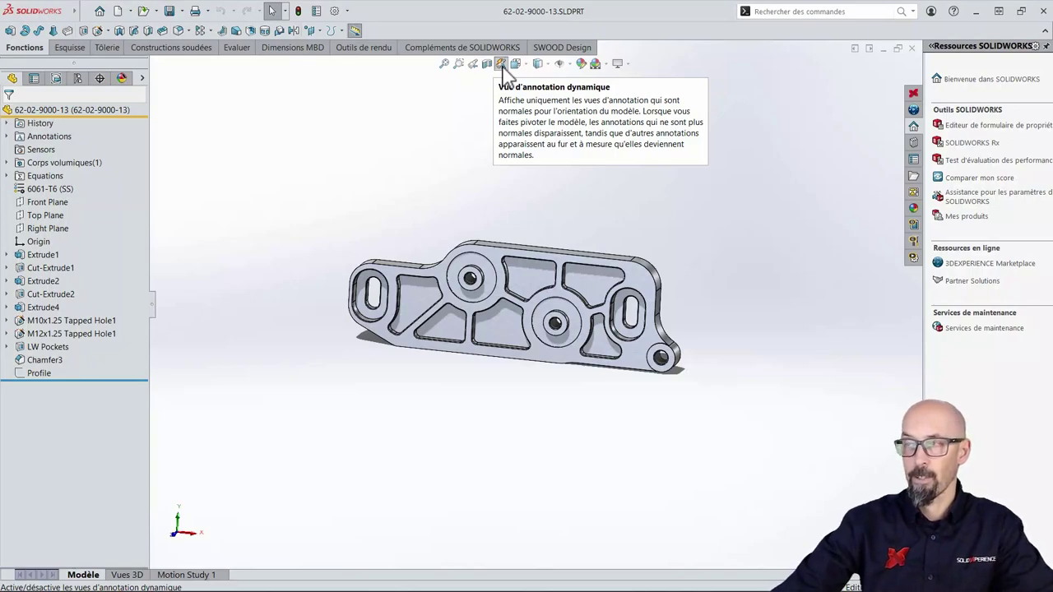
Step: Enable dynamic annotation views, then apply the ISO and Coupe Plan Droite Rainure 3D views
click(501, 65)
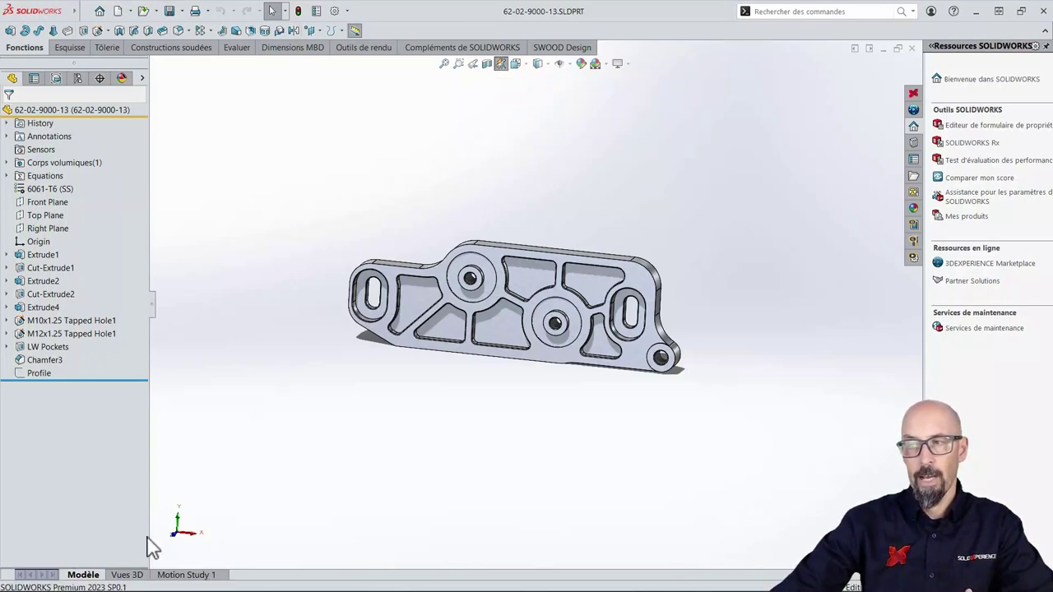
click(133, 576)
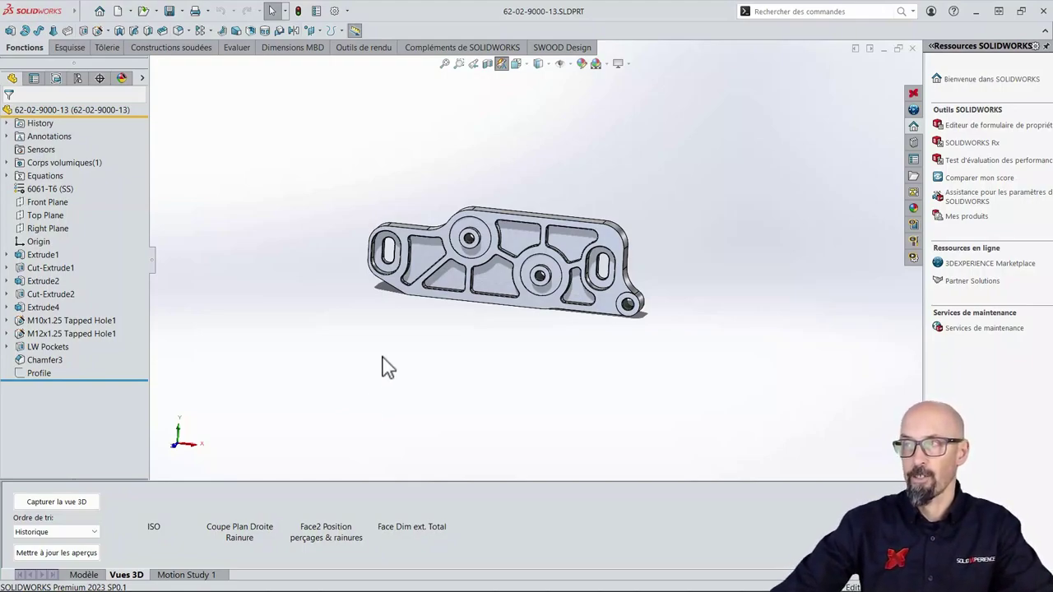
scroll(533, 275, down, 2)
scroll(545, 238, down, 1)
scroll(545, 238, down, 2)
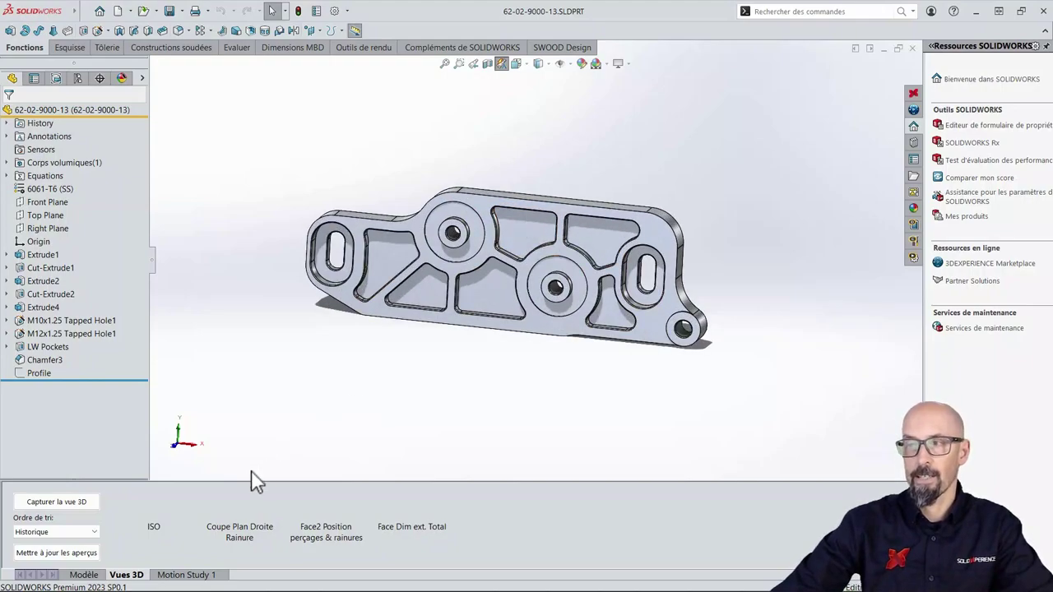
click(160, 511)
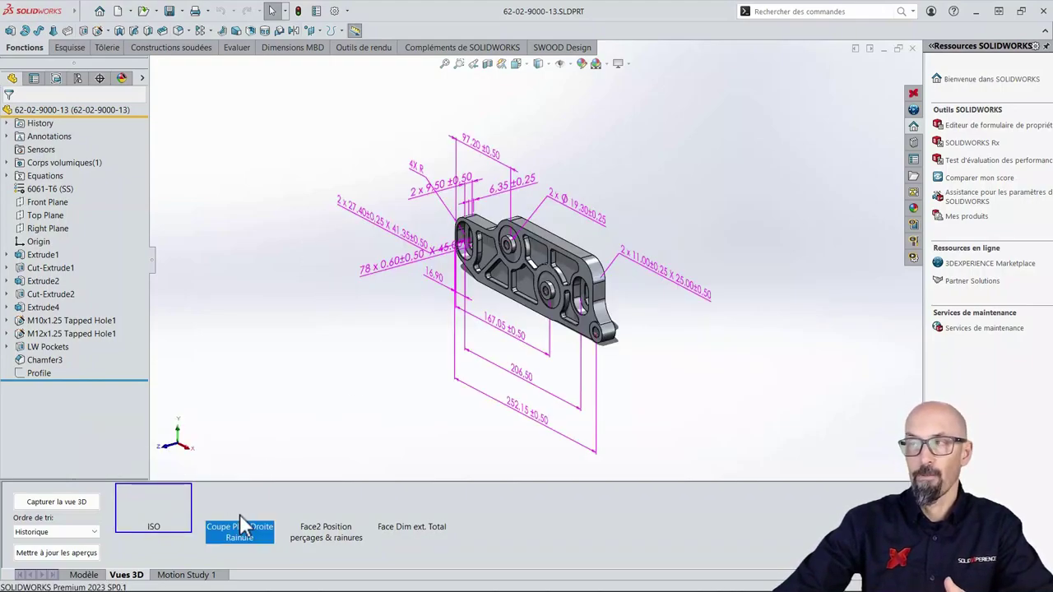
click(239, 514)
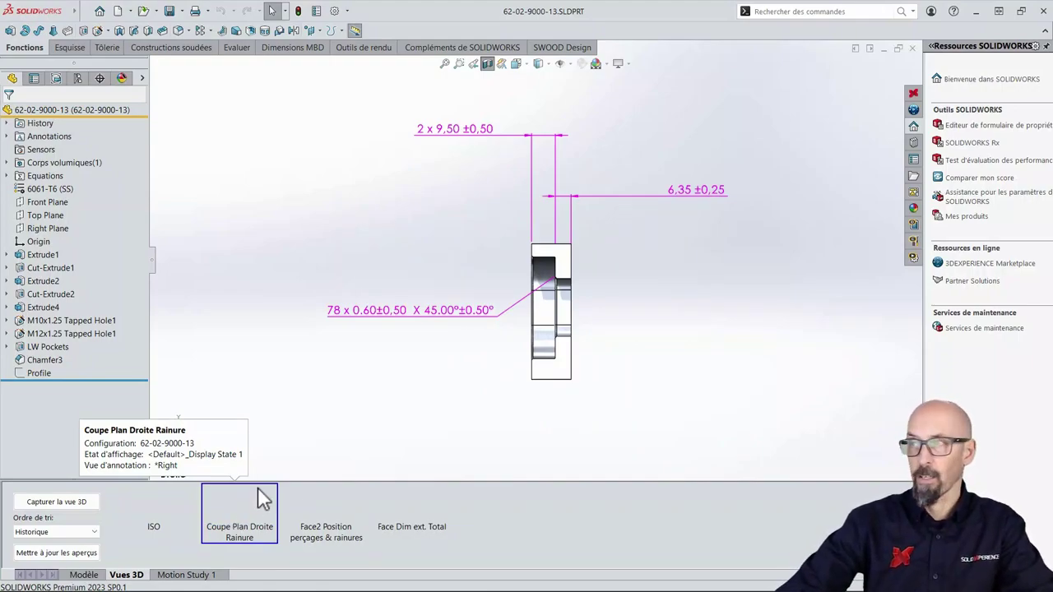
Step: Select the 78 x 0.60 chamfer dimension, rotate, and apply the Face Dim ext. Total view
click(425, 313)
middle_drag(398, 392, 447, 381)
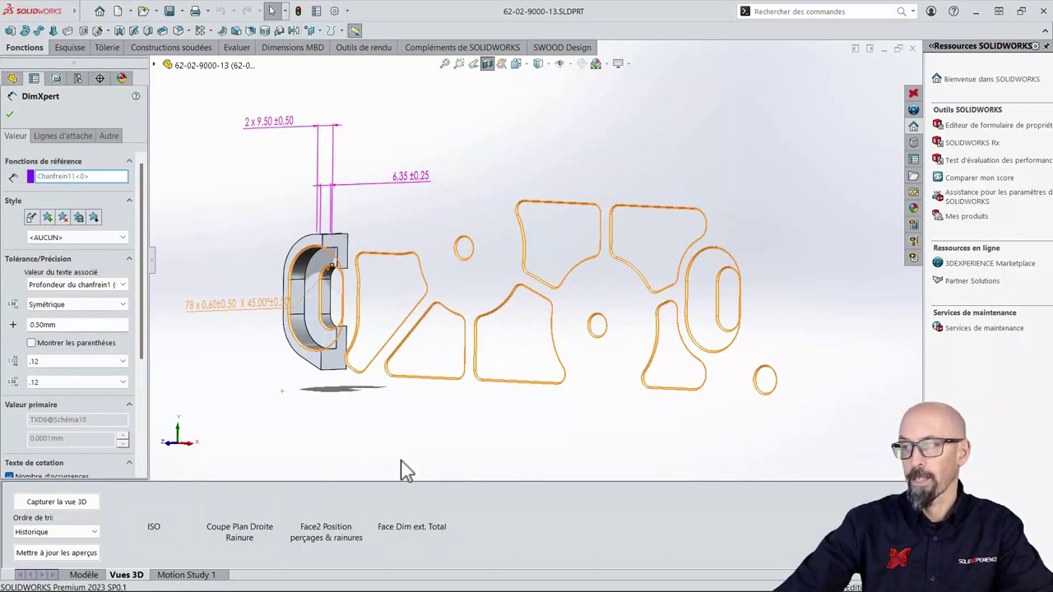
click(415, 517)
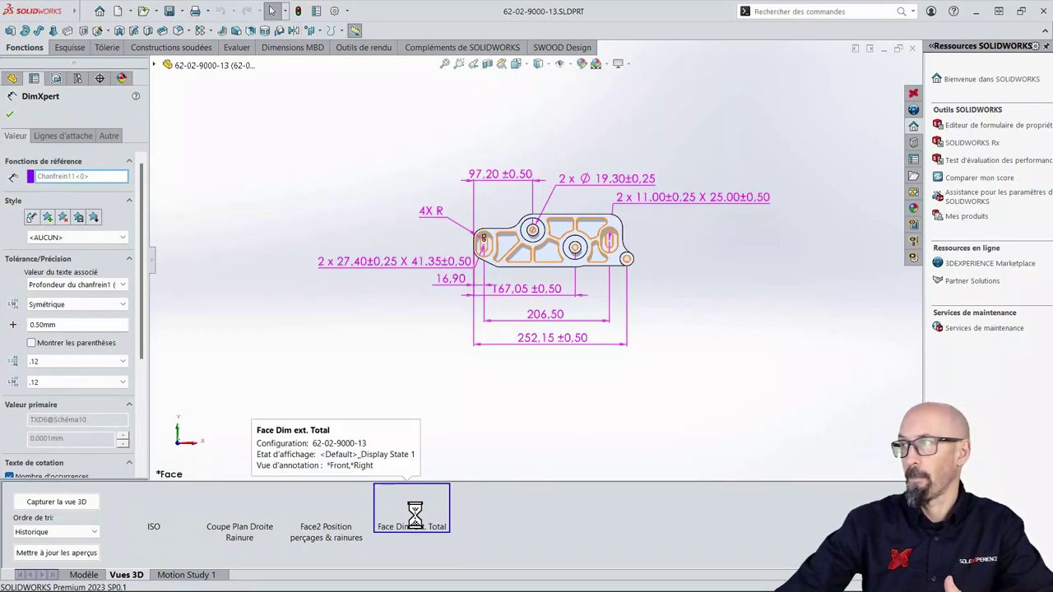
Step: Select the 2 x 11.00 slot dimension, tilt the part, and return to the ISO view
click(693, 199)
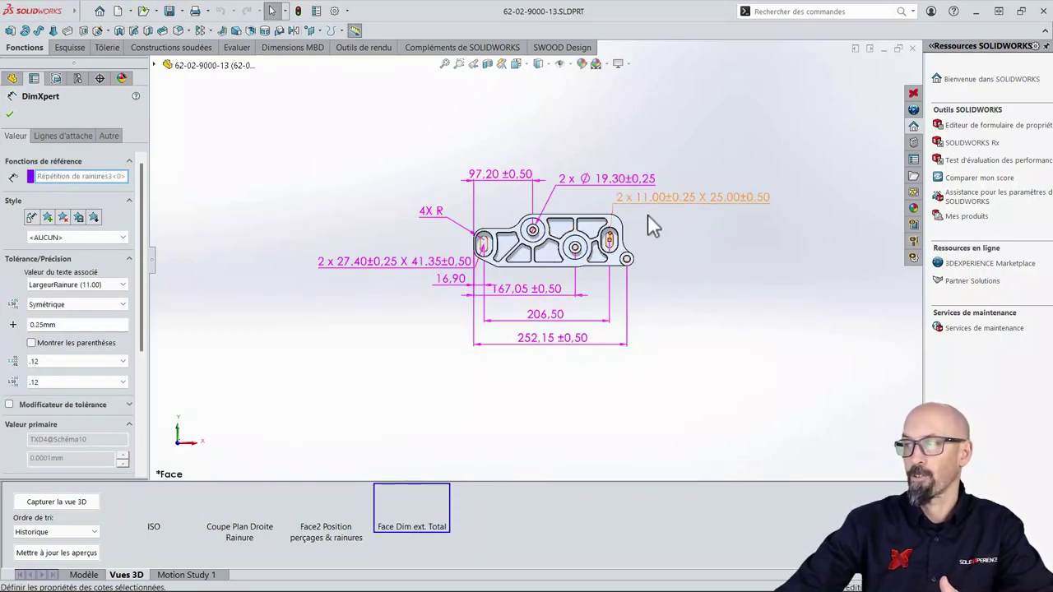
scroll(609, 220, down, 2)
middle_drag(646, 293, 472, 362)
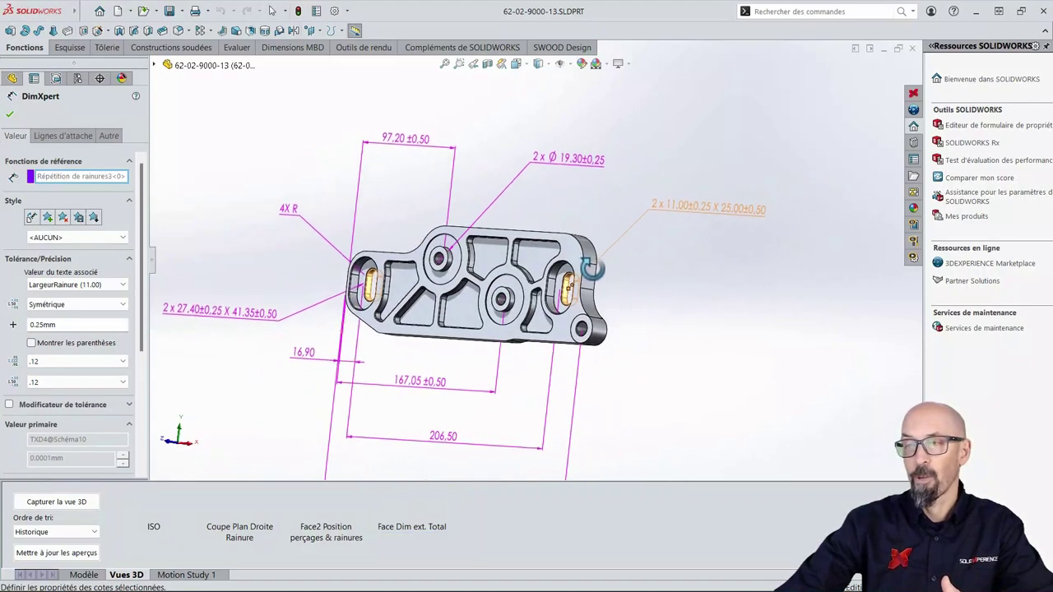
click(153, 526)
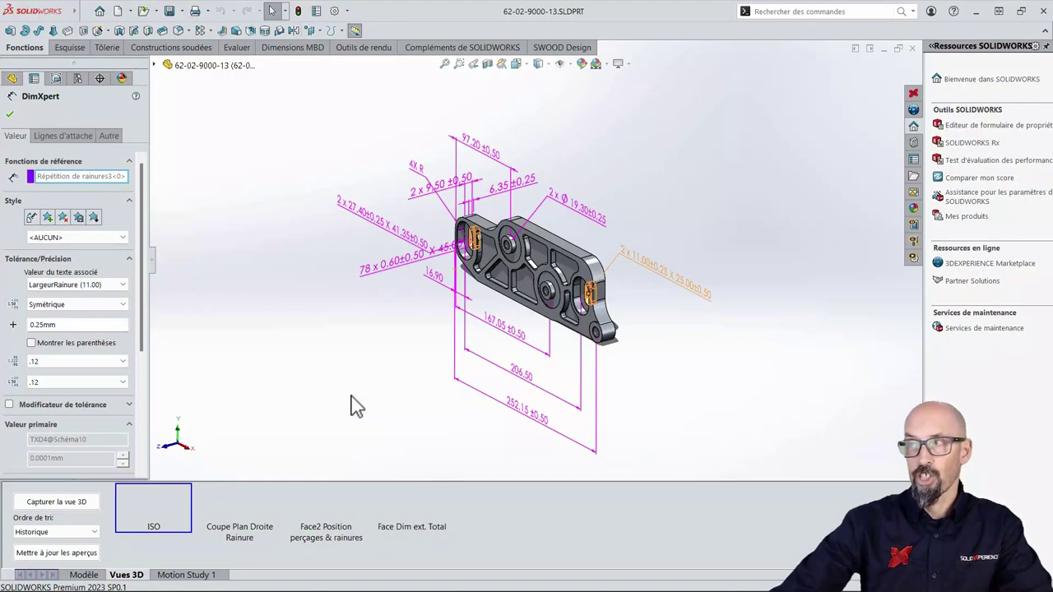
mouse_move(371, 379)
middle_down()
mouse_move(376, 239)
mouse_move(390, 335)
middle_up()
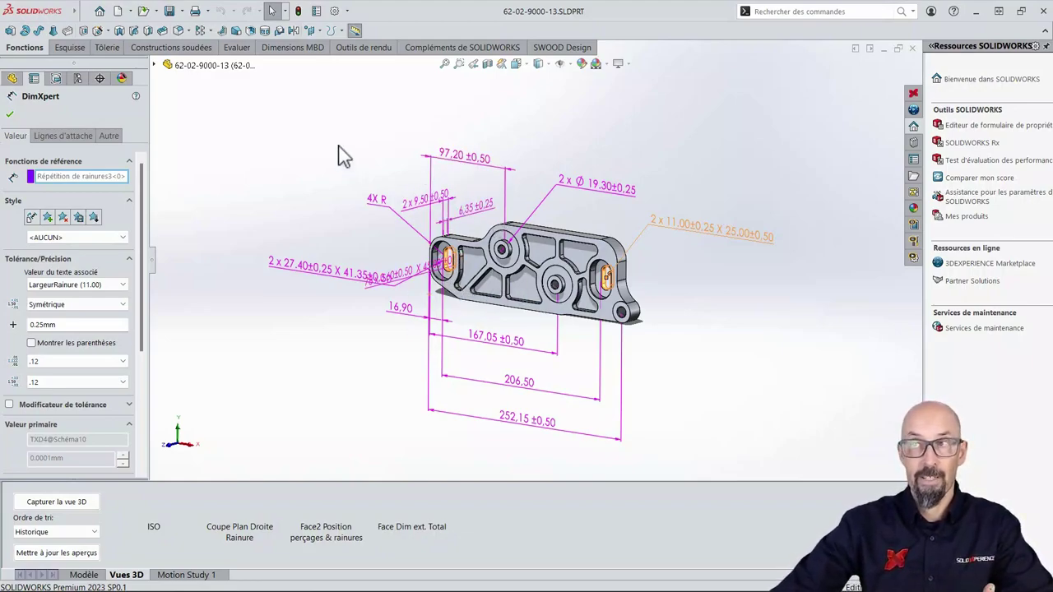
Step: Close the slot dimension's DimXpert properties to show the plate's feature tree again
key(Return)
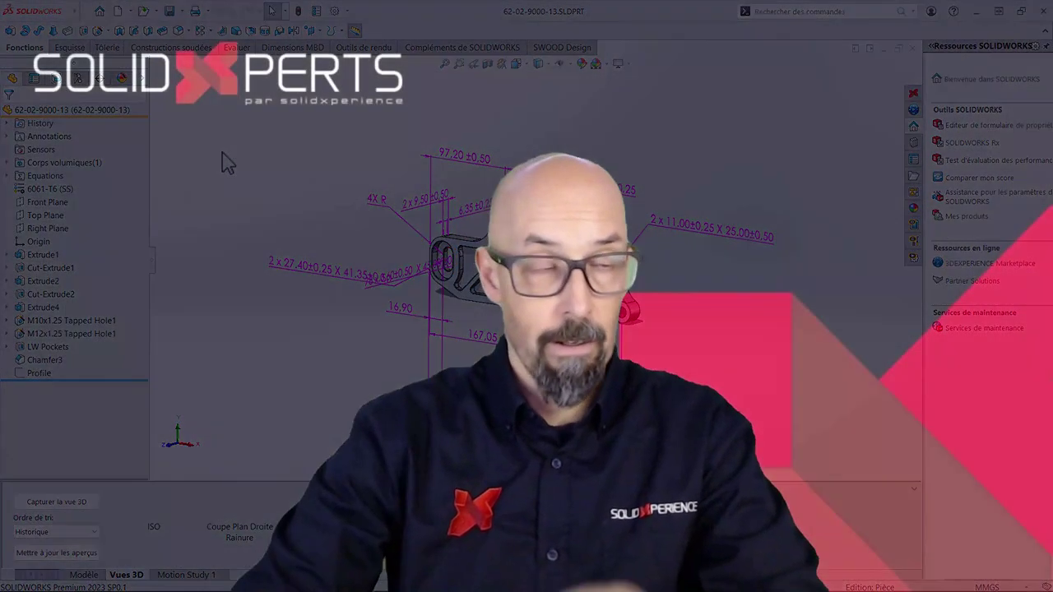